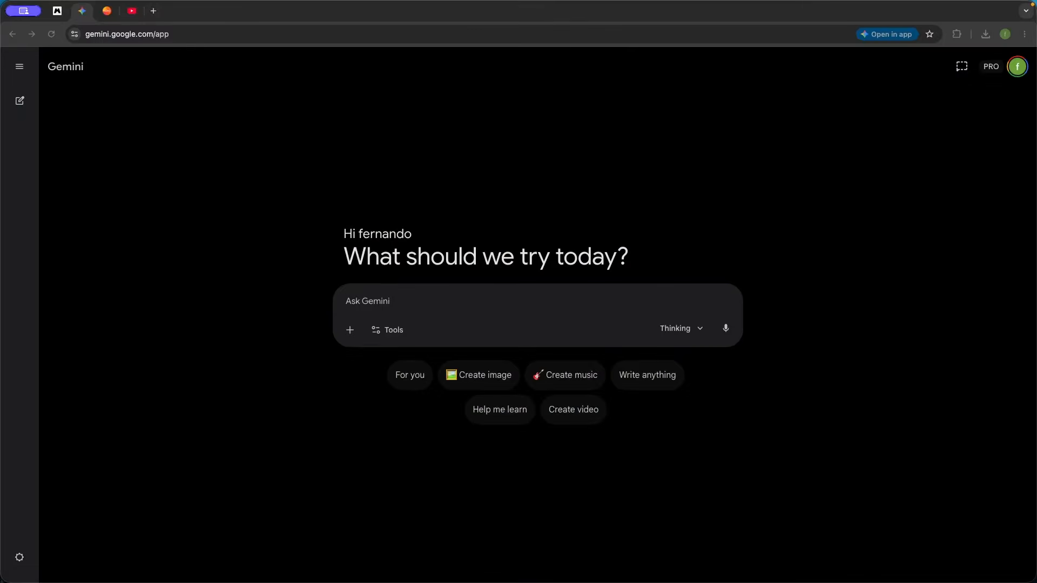
# Attach the "Master Gemini" thumbnail and ask the Thinking model: "Please create a Text prompt describing the youtube thumbnail image."
pyautogui.moveTo(1034, 162); pyautogui.dragTo(972, 161)
pyautogui.moveTo(745, 251); pyautogui.dragTo(469, 308)
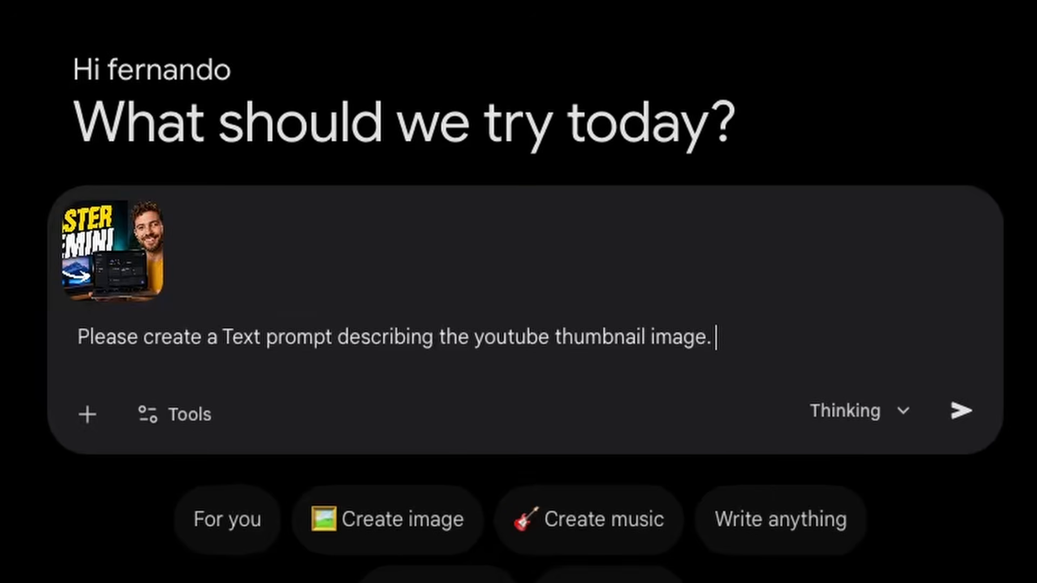
pyautogui.click(904, 419)
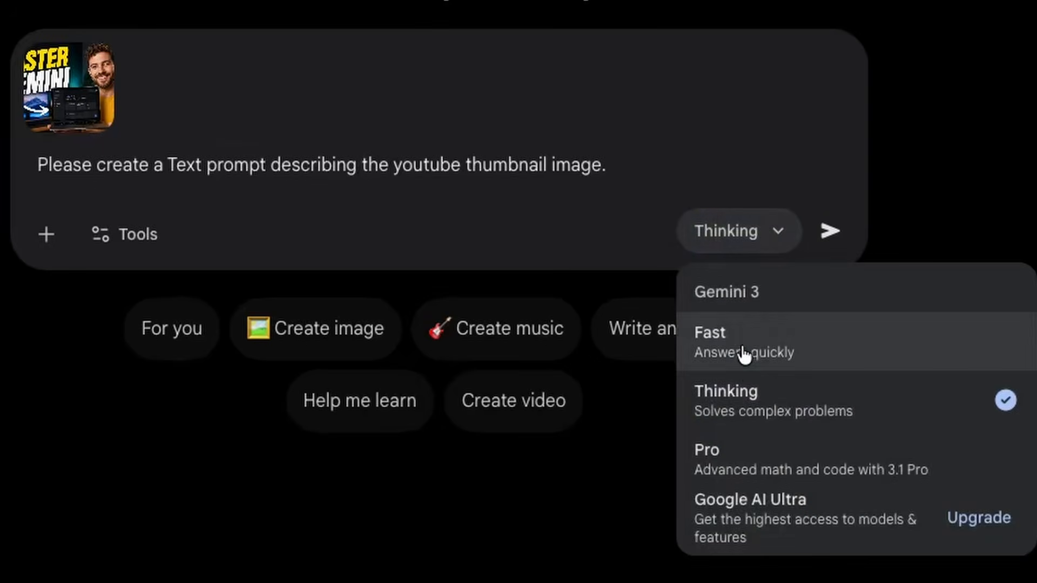
pyautogui.click(759, 415)
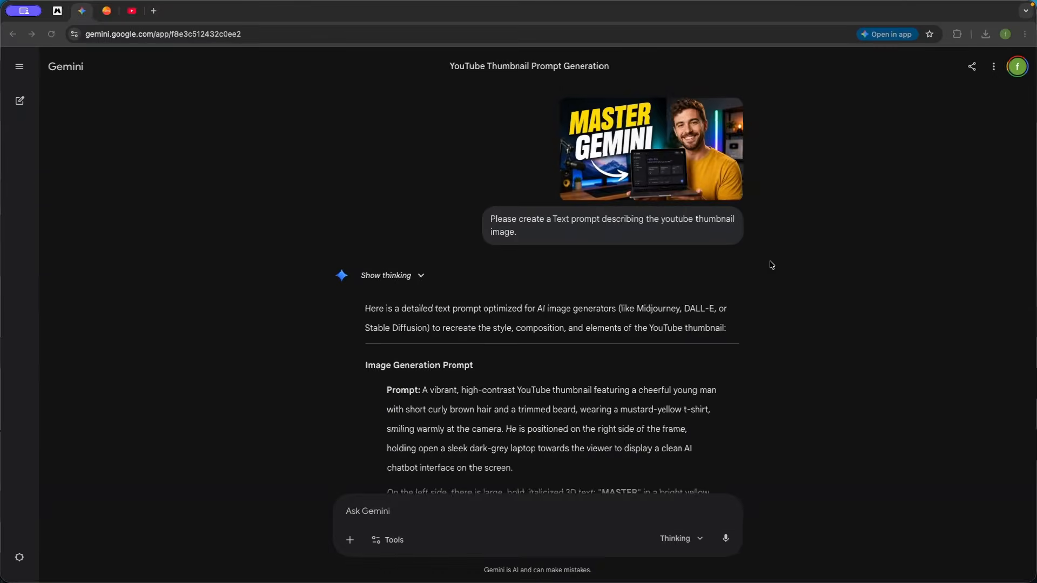
# Review the generated image prompt and copy its text from "A vibrant" through "8k resolution."
pyautogui.scroll(-4, 772, 265)
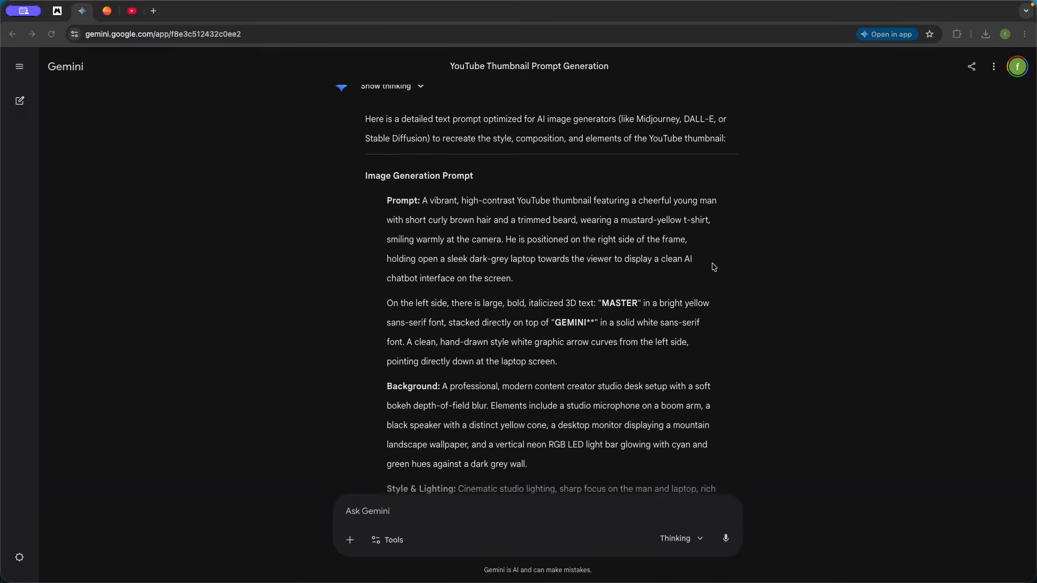
pyautogui.scroll(-1, 713, 267)
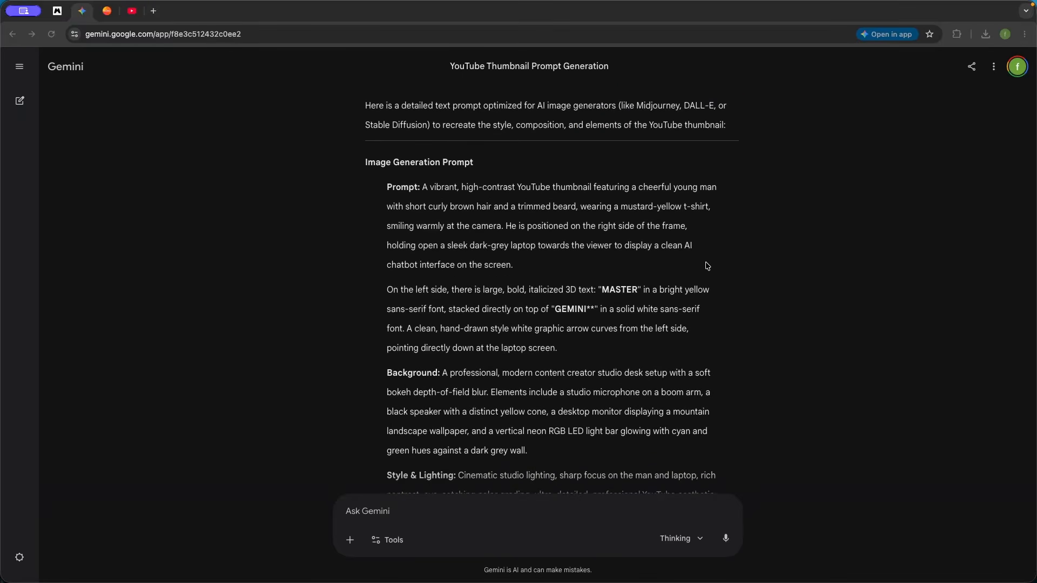
pyautogui.moveTo(425, 188); pyautogui.dragTo(516, 307)
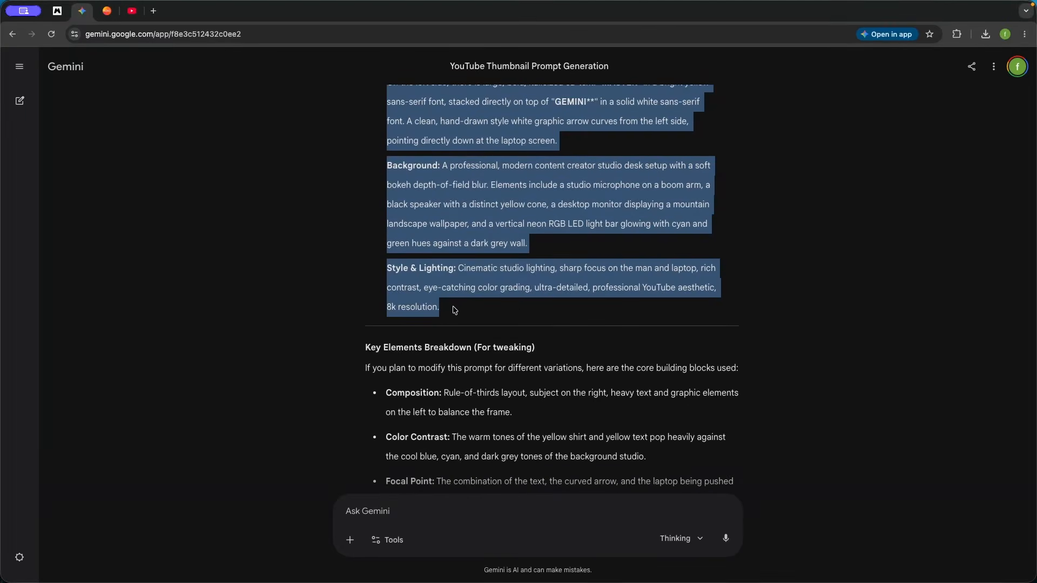
pyautogui.scroll(8, 676, 263)
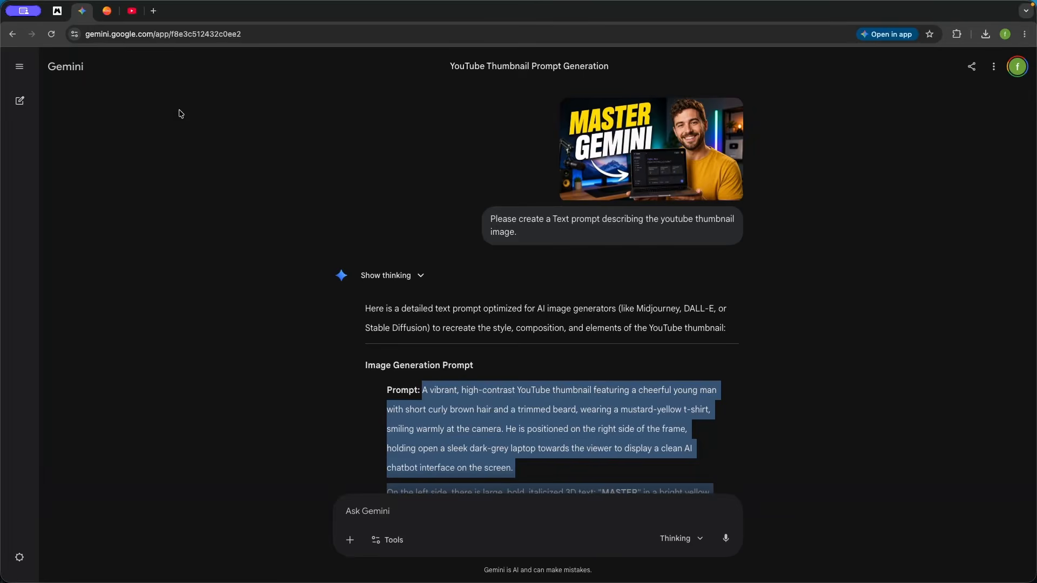
# Switch to Magnific and replace the image generator's existing prompt with the copied thumbnail description
pyautogui.click(57, 11)
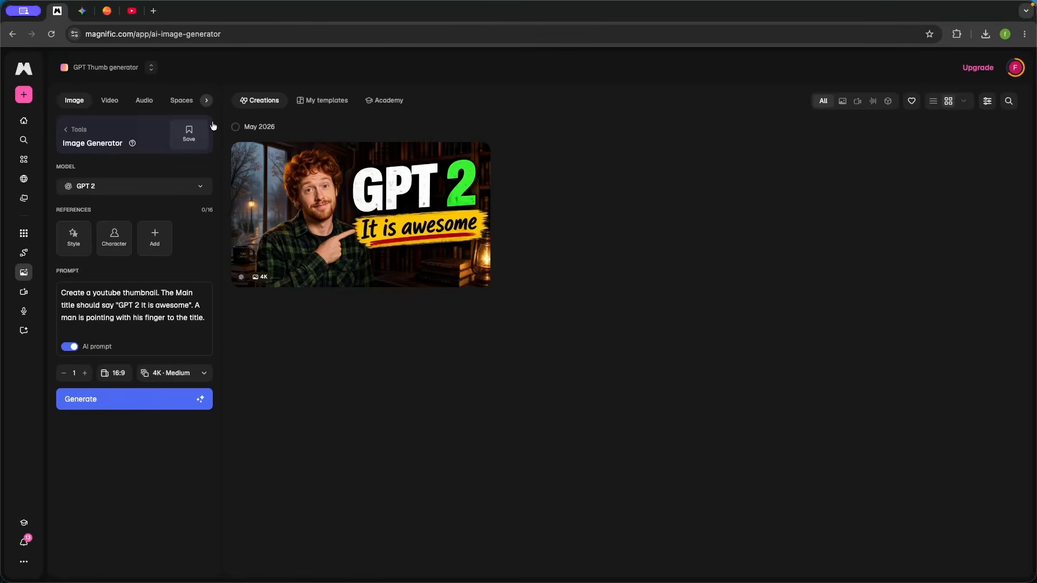
pyautogui.click(173, 303)
pyautogui.press('super+a')
pyautogui.press('BackSpace')
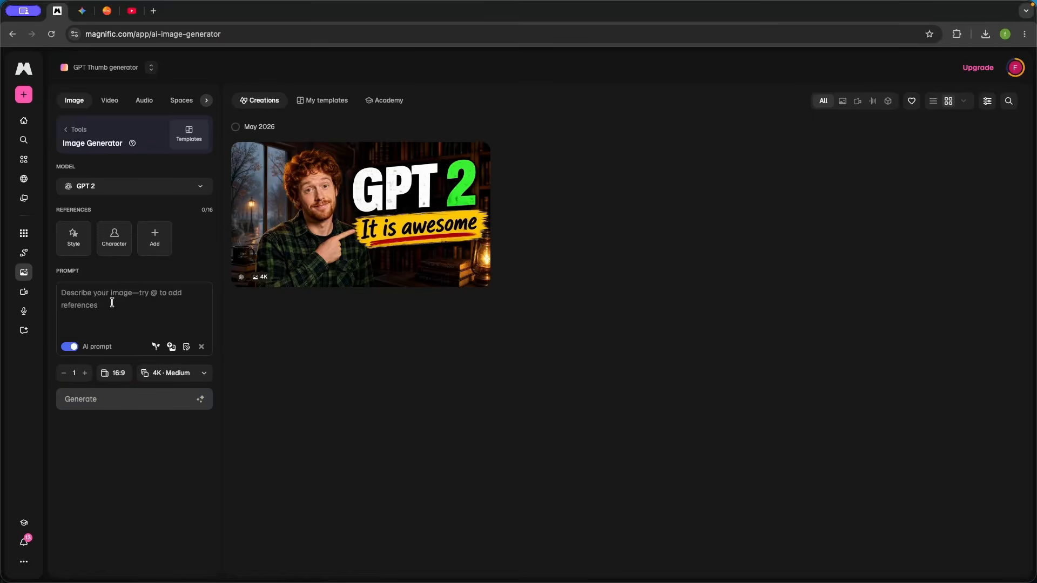
pyautogui.press('super+v')
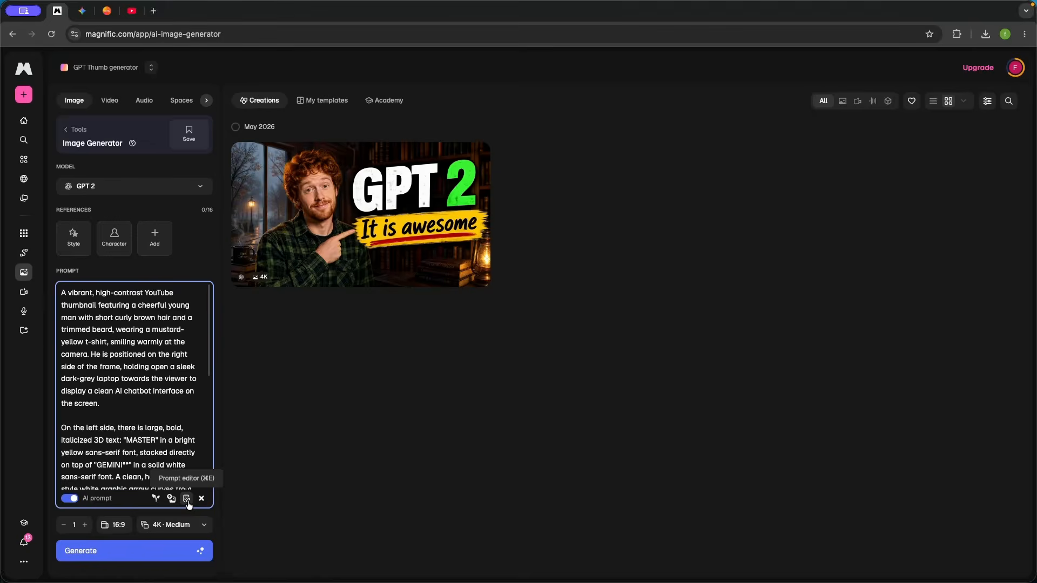
# Change the prompt's title words to "AWESOME" and "GPT 2" in the prompt editor, then generate the 16:9 4K thumbnail and open it
pyautogui.click(187, 498)
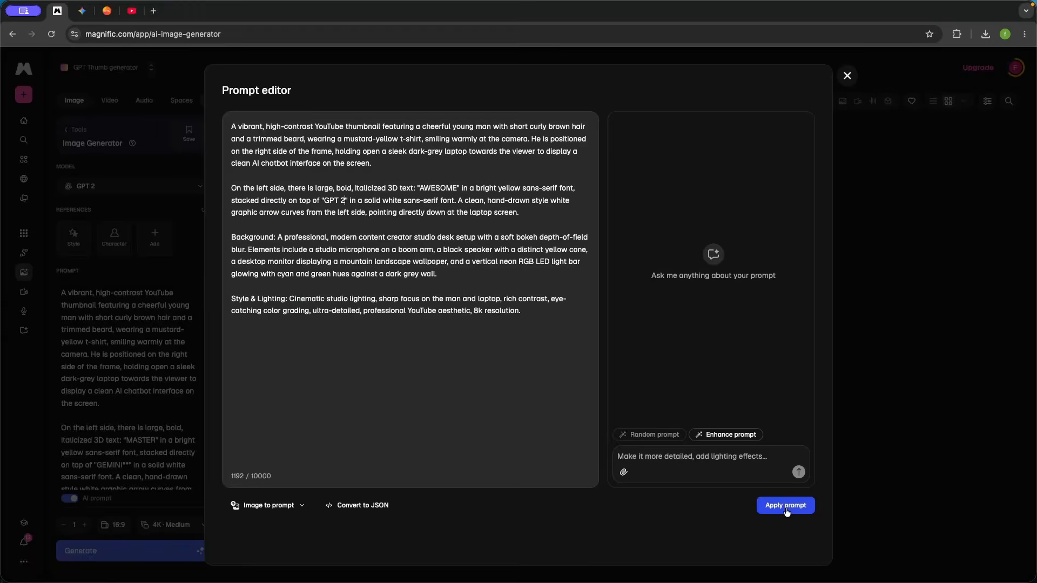
pyautogui.click(787, 504)
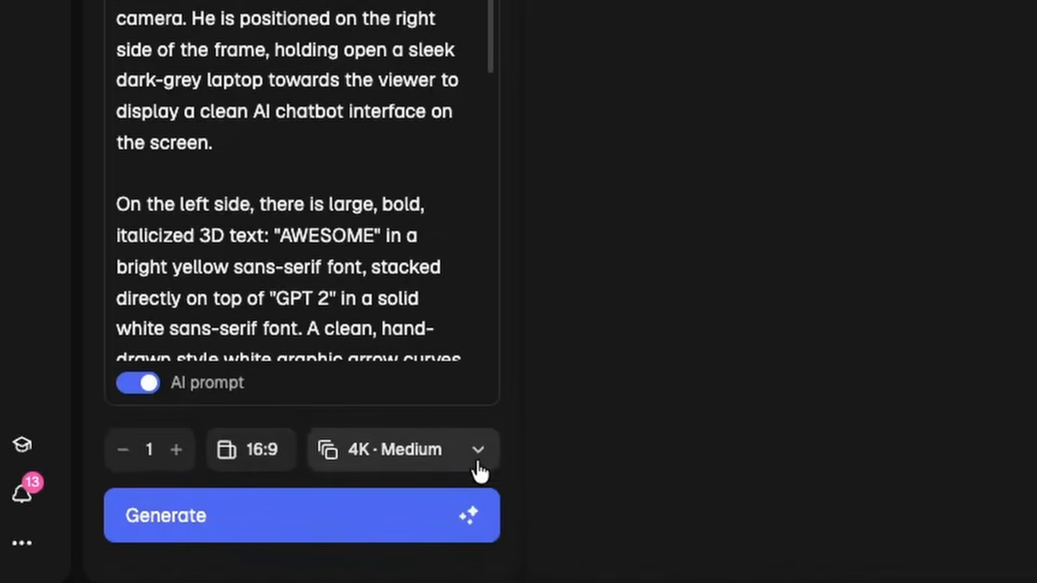
pyautogui.click(229, 518)
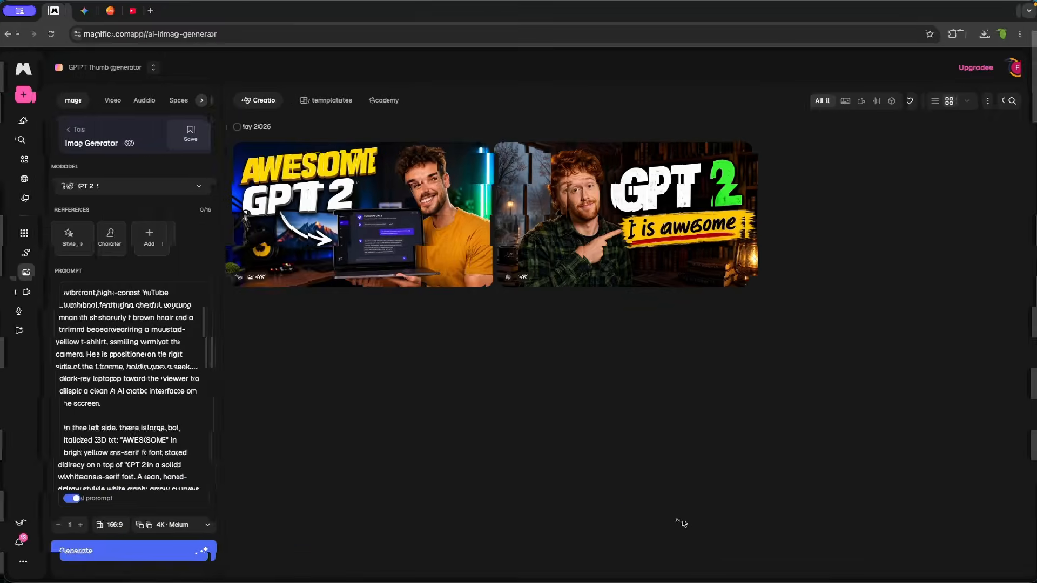
pyautogui.moveTo(351, 255)
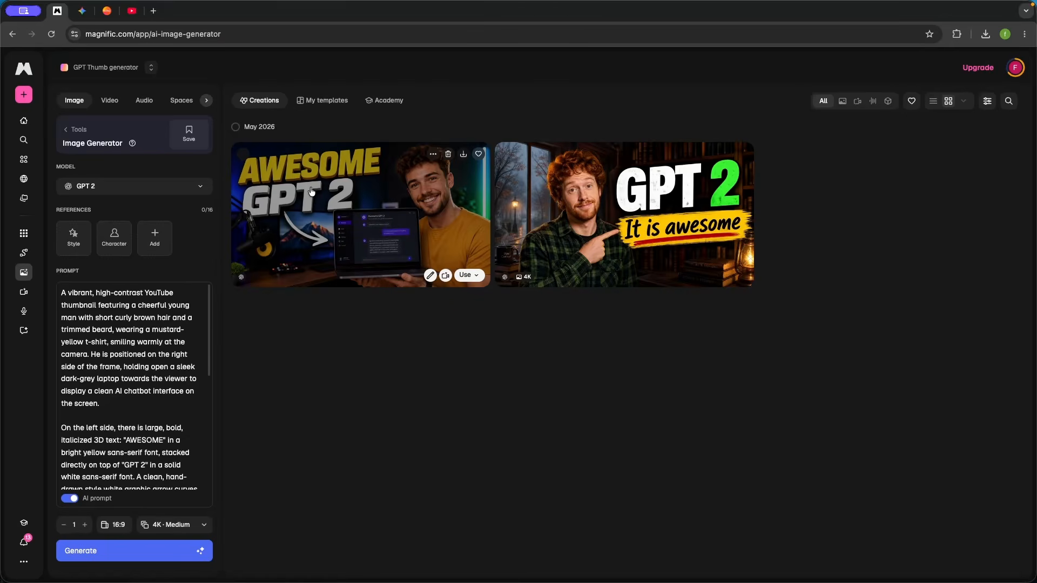
pyautogui.click(323, 210)
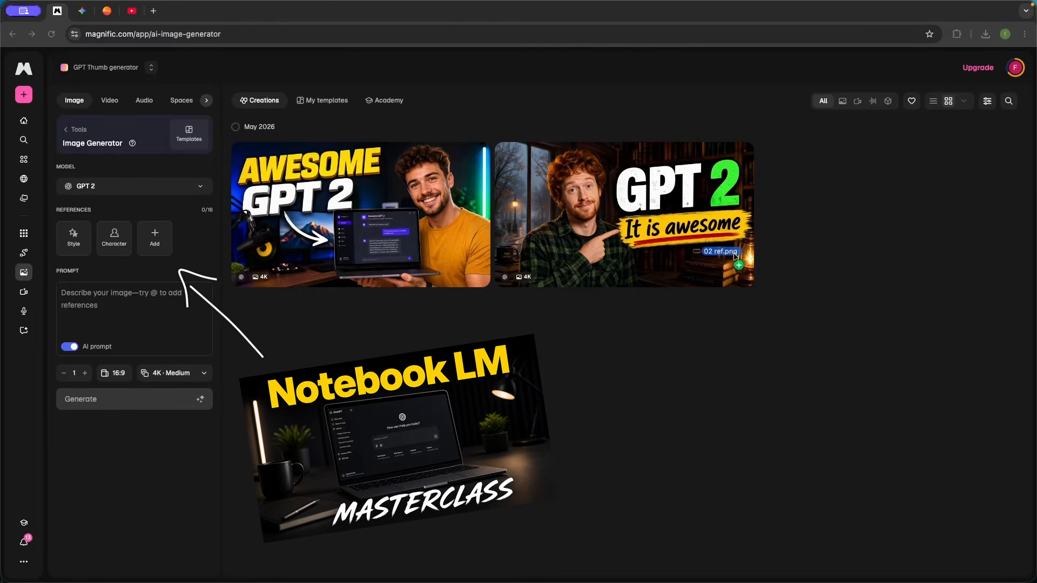
# Using 02 ref.png as style reference, generate a version with yellow "Canva 2.0" text, white "Deep Dive" text and a Canva interface on the laptop
pyautogui.moveTo(735, 256); pyautogui.dragTo(157, 243)
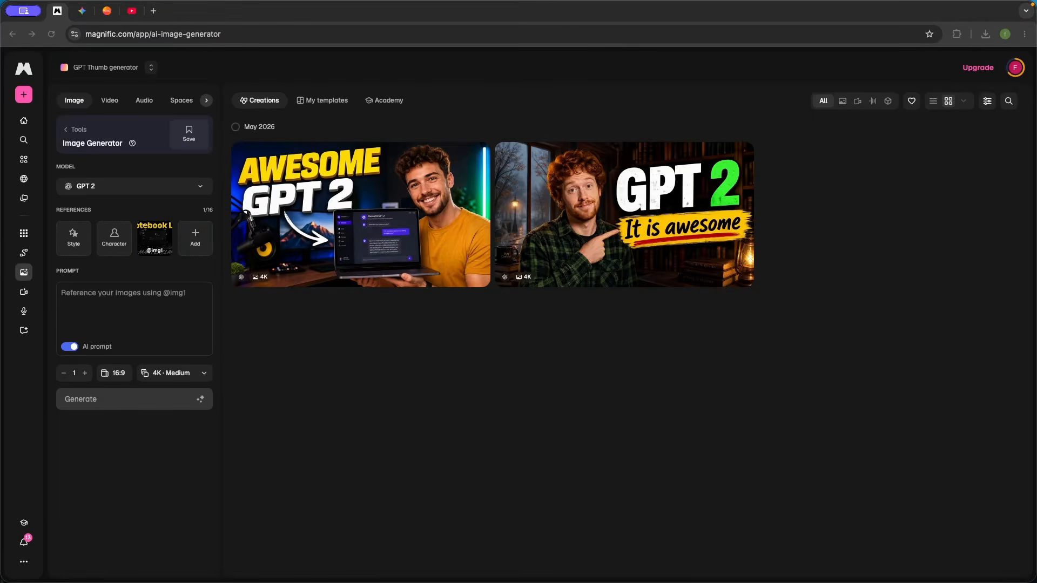
pyautogui.click(116, 301)
pyautogui.write('Use img1 as style reference. Change the top yellow text to "Canva 2.0" and the bottom change the white text to "Deep Dive". The laptop screen displays a "Canva" interface.')
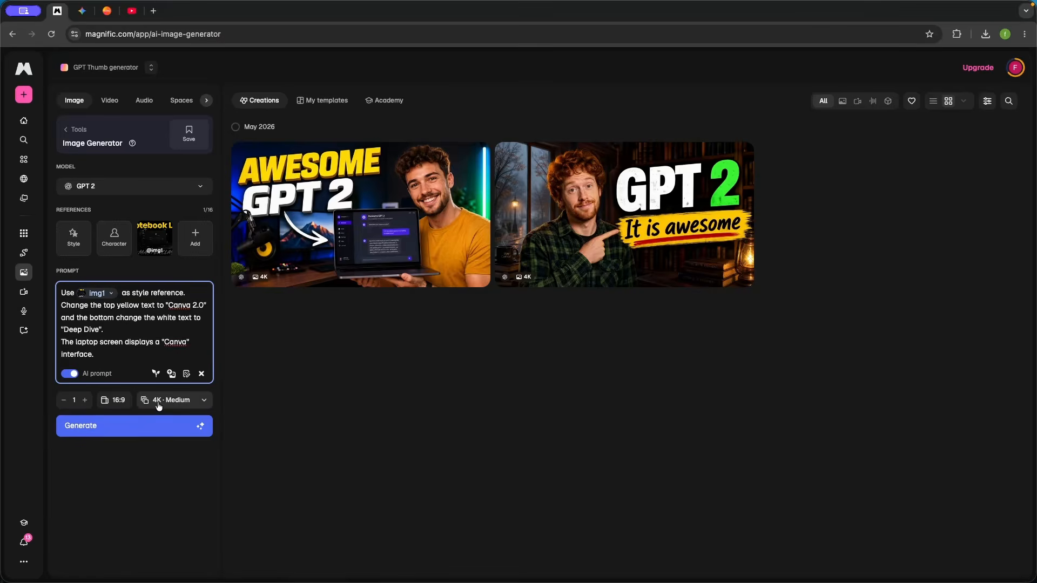
pyautogui.click(121, 426)
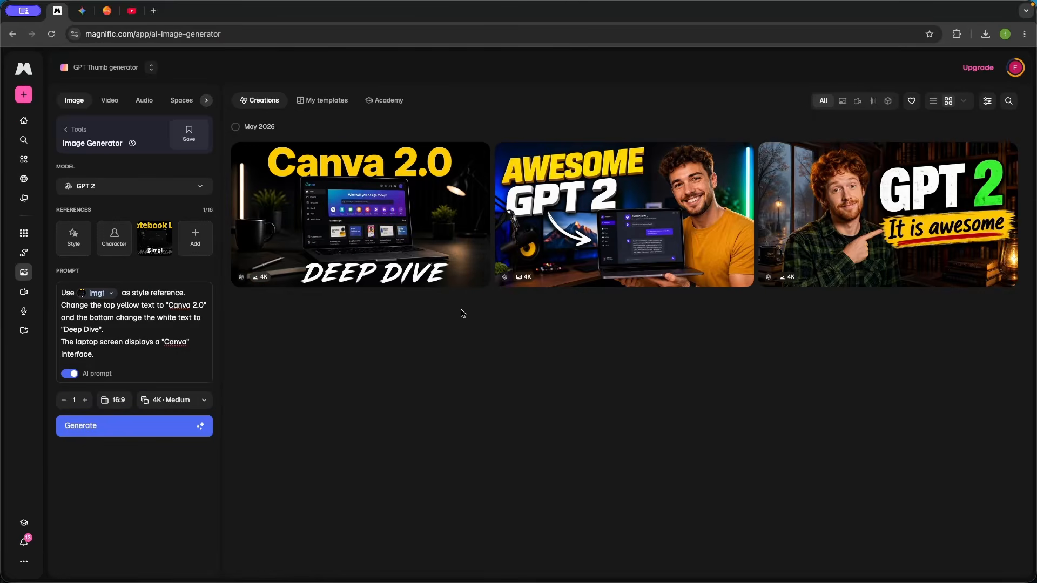
pyautogui.click(405, 247)
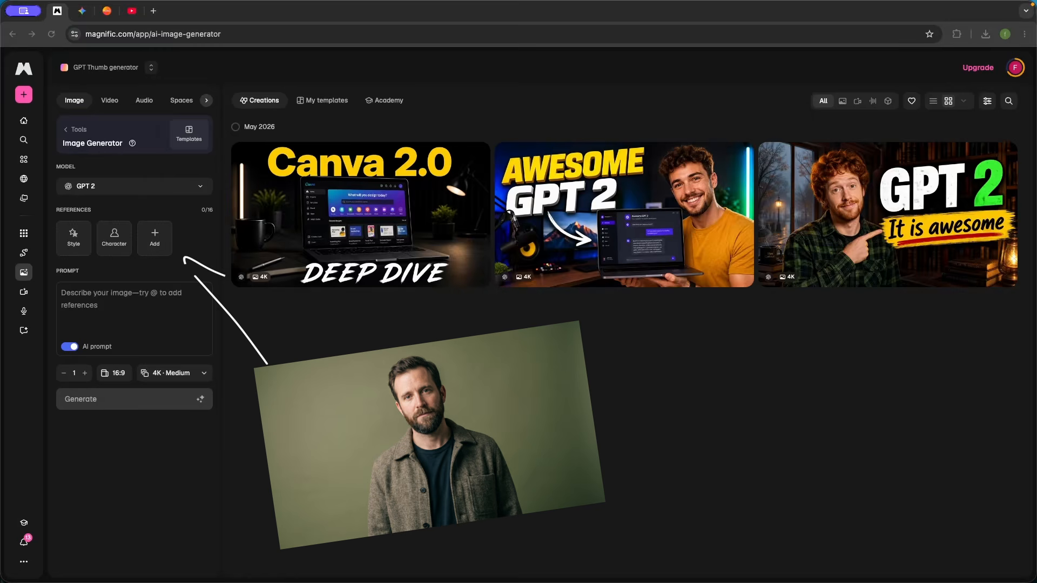
# Using the bearded man's photo as reference, generate a stormy autumn thumbnail of him pointing at "GPT 2 It is awesome", and inspect it enlarged
pyautogui.moveTo(1, 238); pyautogui.dragTo(156, 238)
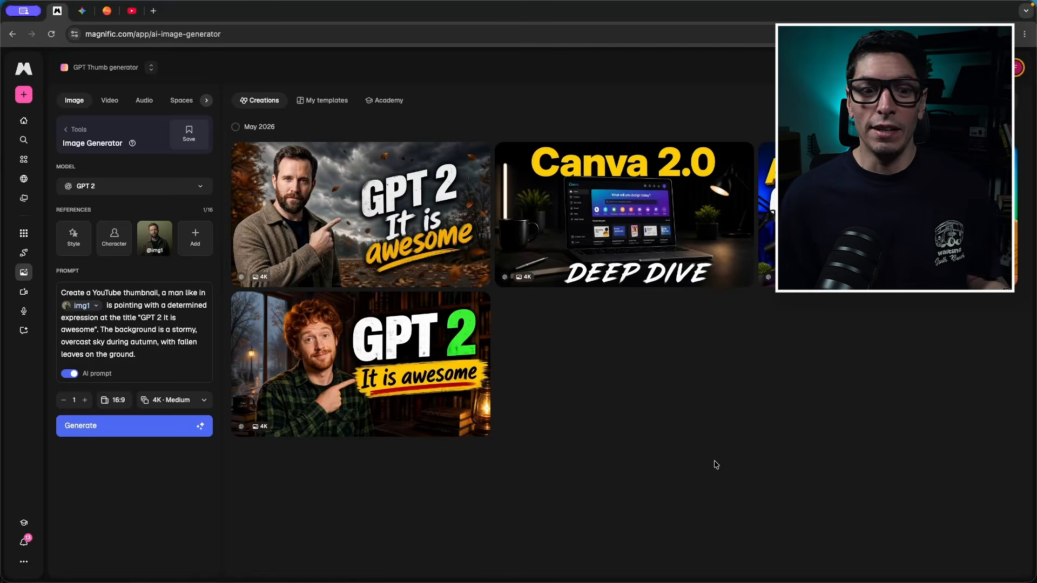
pyautogui.click(351, 236)
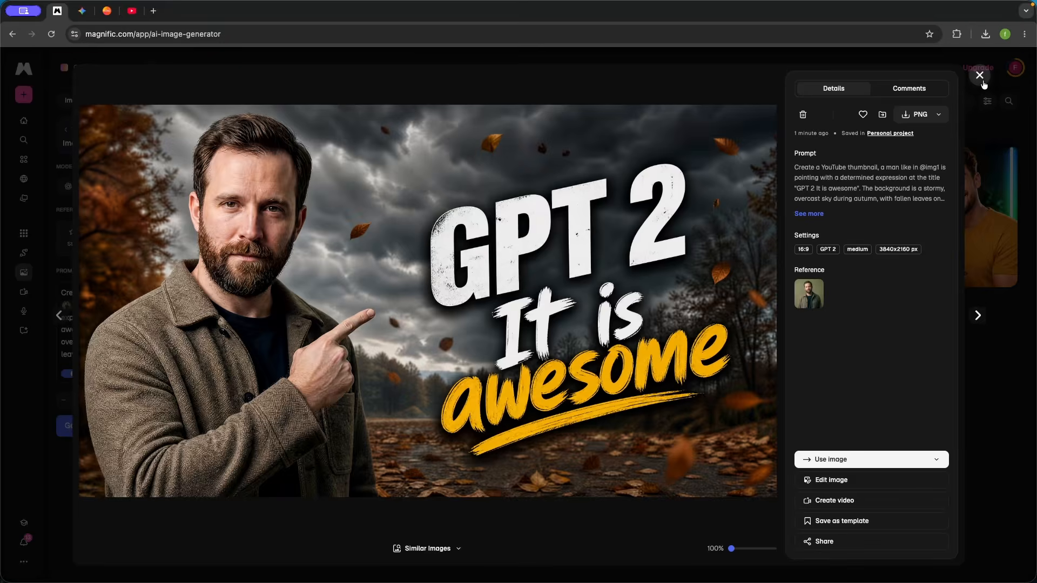
pyautogui.click(981, 78)
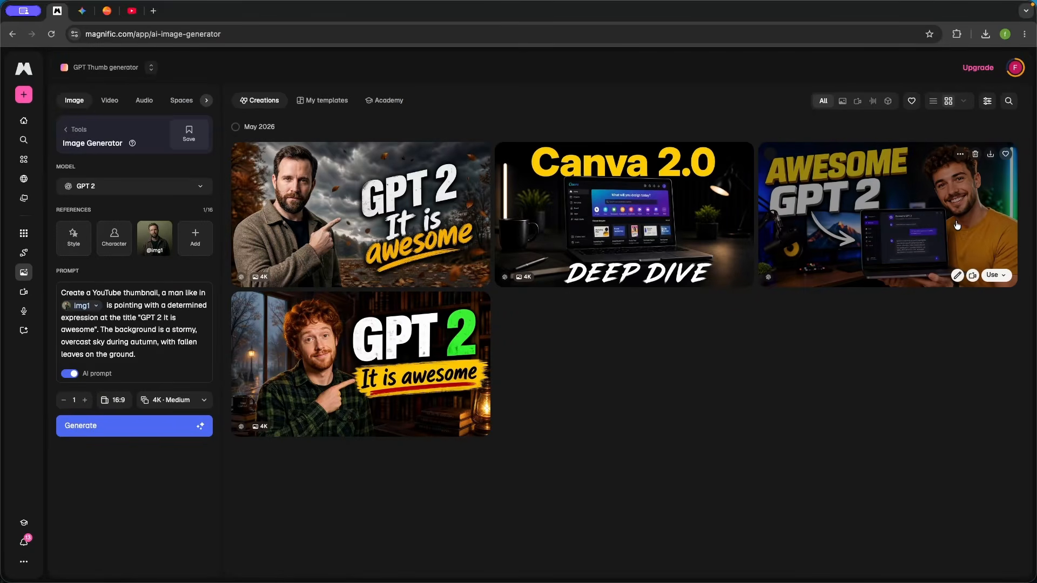
# Replace the prompt with the Gemini thumbnail description, using "CANVA" and "PRO" as the title words
pyautogui.moveTo(152, 241)
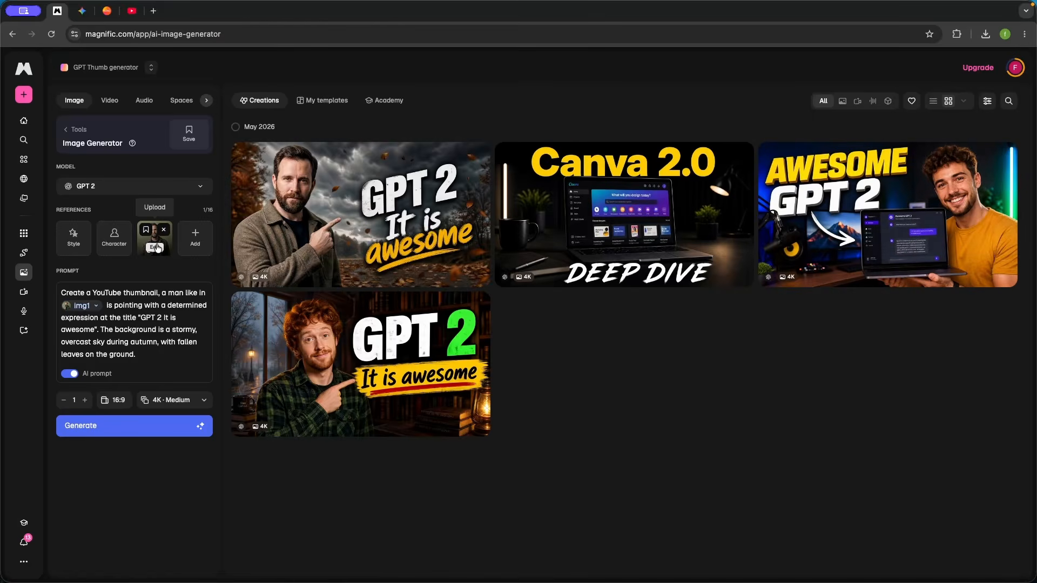
pyautogui.click(83, 11)
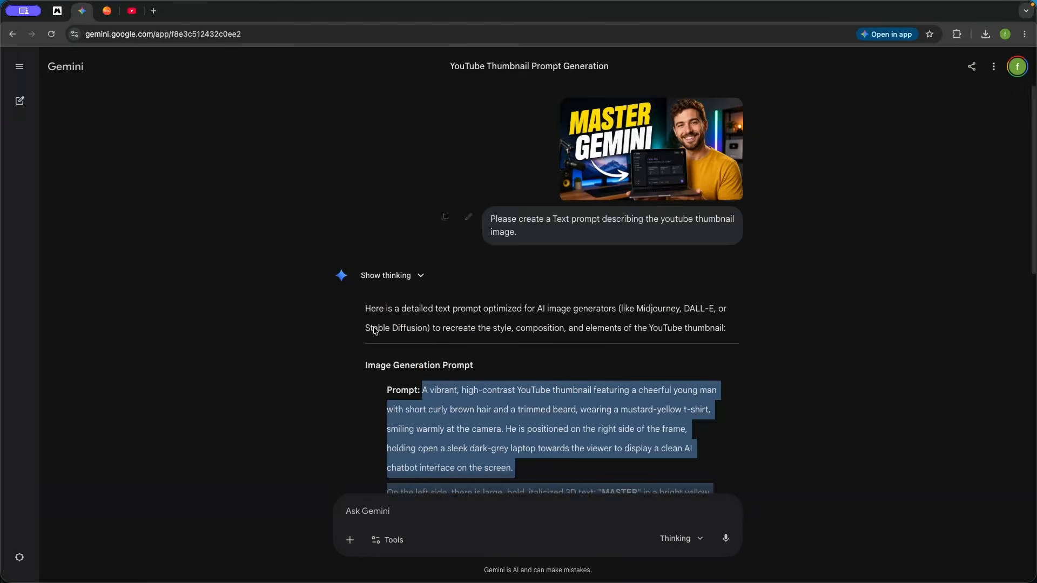
pyautogui.scroll(-4, 486, 336)
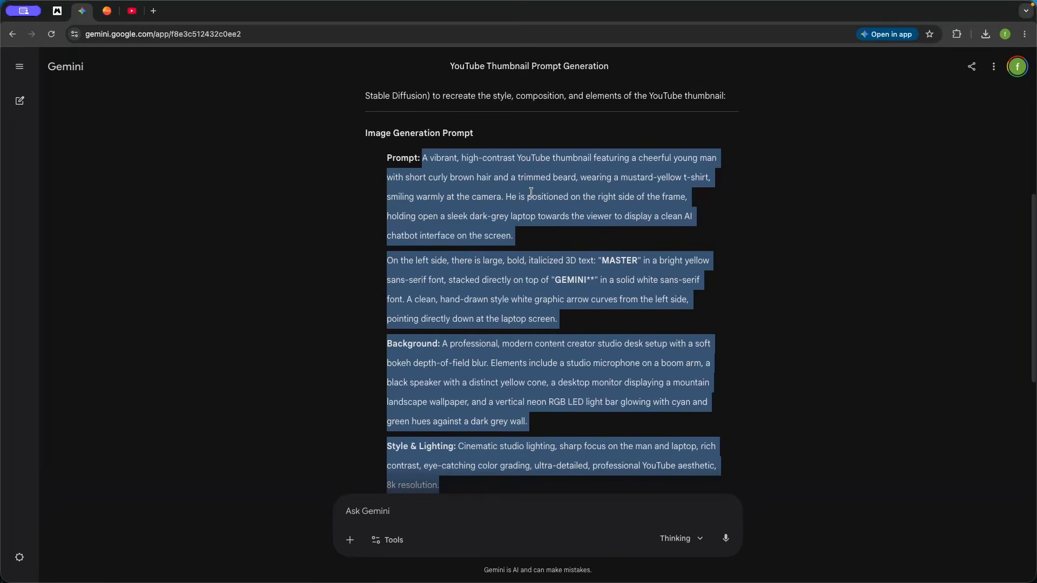
pyautogui.click(58, 10)
pyautogui.press('super+a')
pyautogui.press('BackSpace')
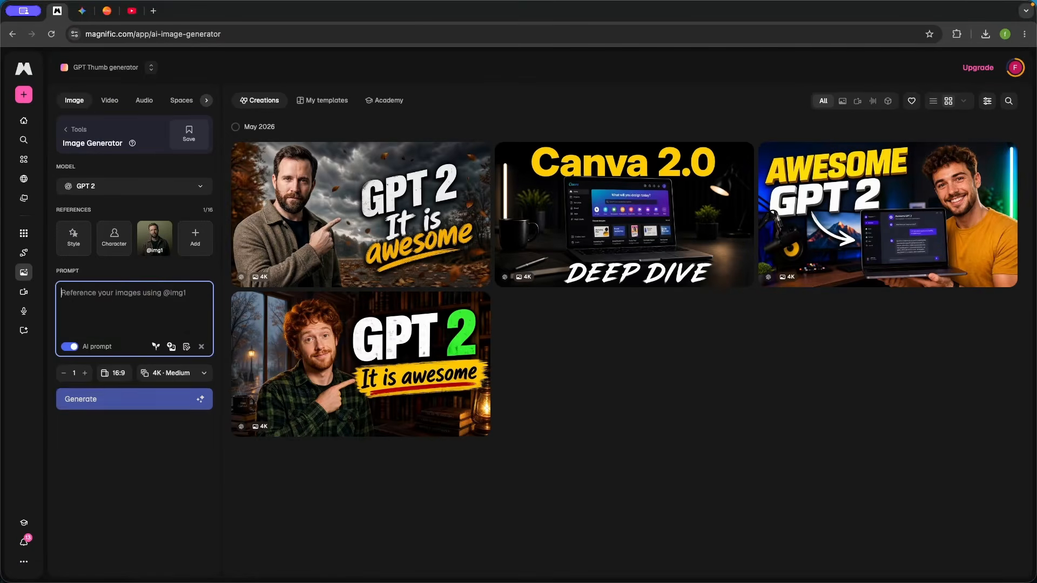
pyautogui.press('super+v')
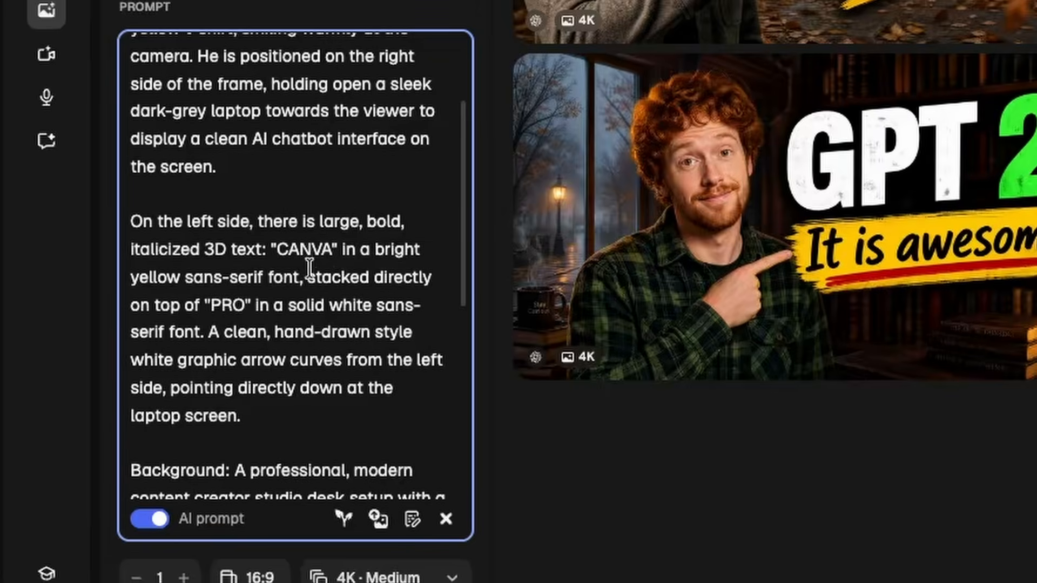
pyautogui.scroll(4, 323, 374)
pyautogui.scroll(-1, 322, 305)
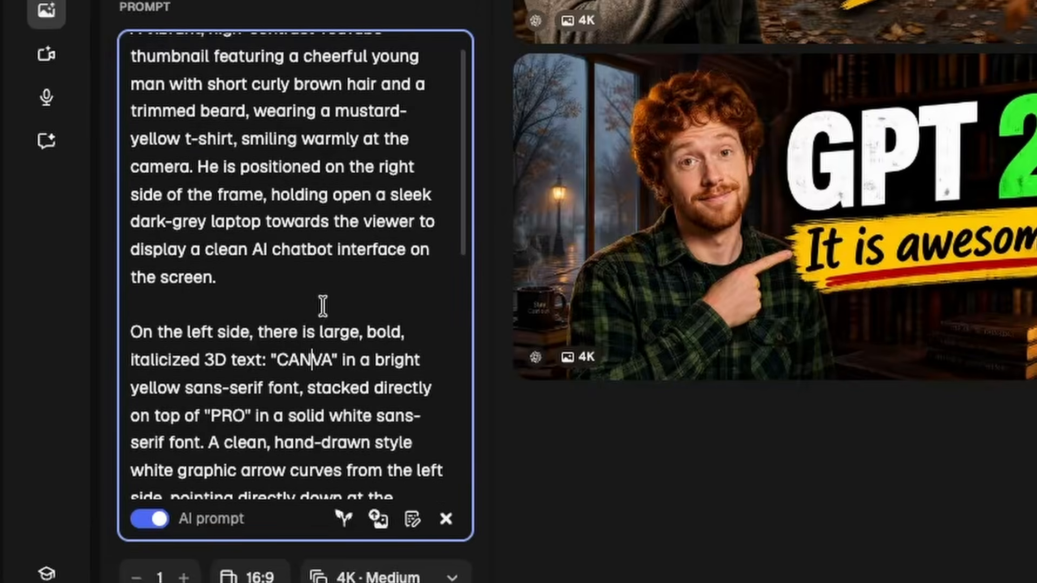
pyautogui.scroll(1, 323, 306)
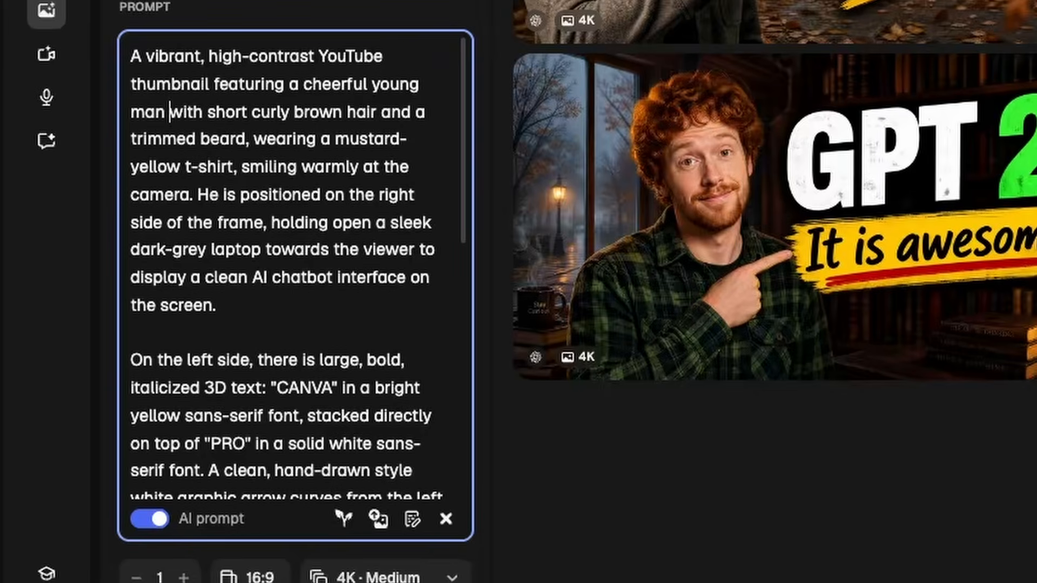
pyautogui.write('as in @')
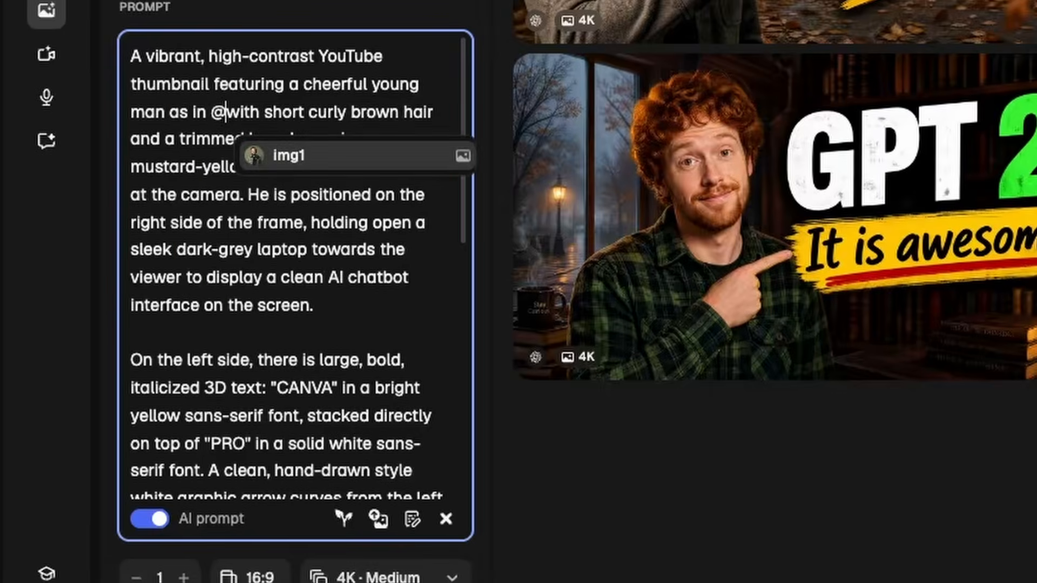
pyautogui.click(290, 156)
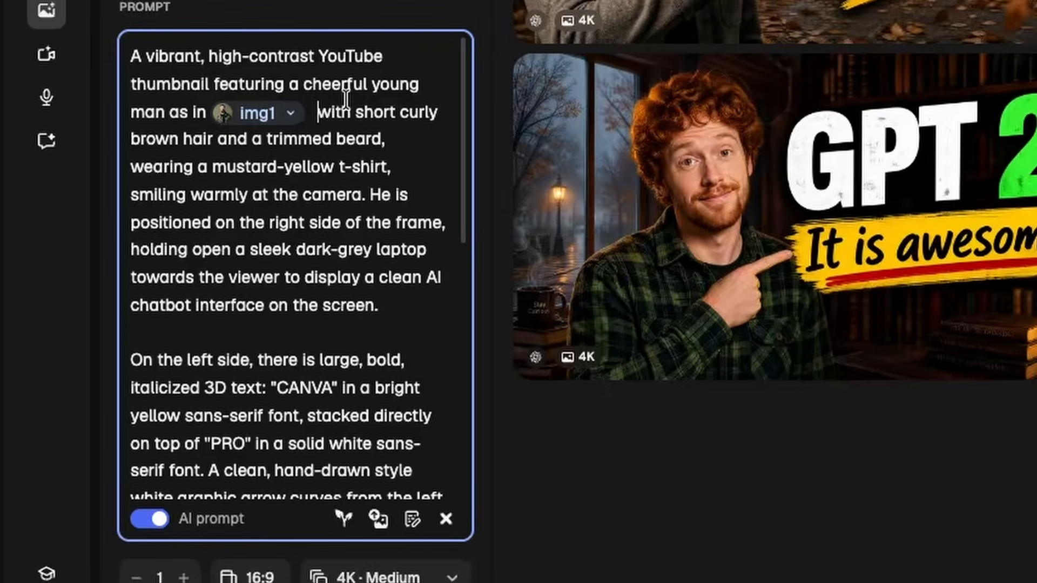
pyautogui.moveTo(353, 117); pyautogui.dragTo(399, 167)
pyautogui.press('BackSpace')
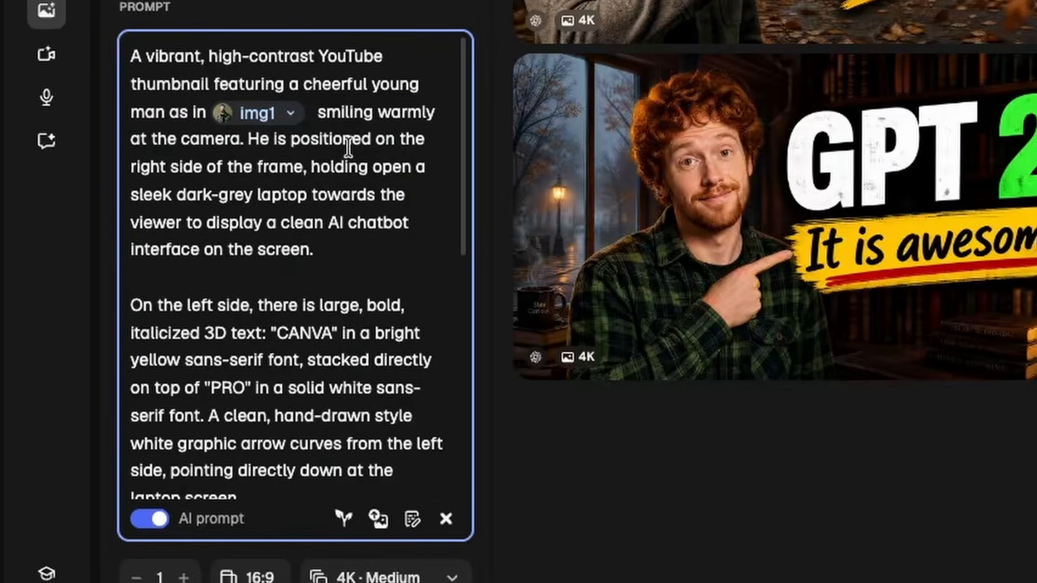
# Check the rest of the prompt, generate the "CANVA PRO" thumbnail and open the result
pyautogui.scroll(-8, 348, 146)
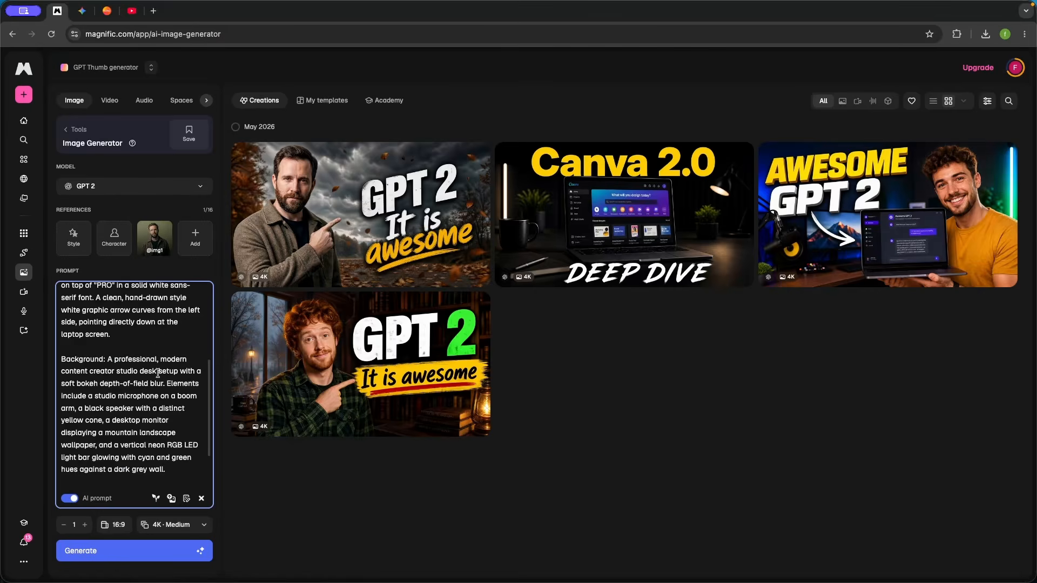
pyautogui.click(149, 548)
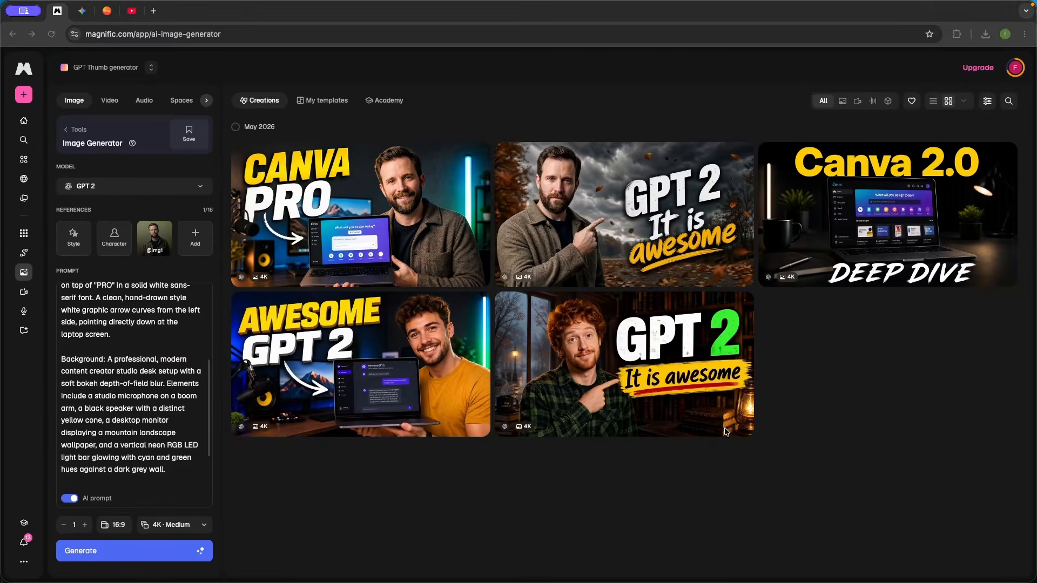
pyautogui.click(348, 230)
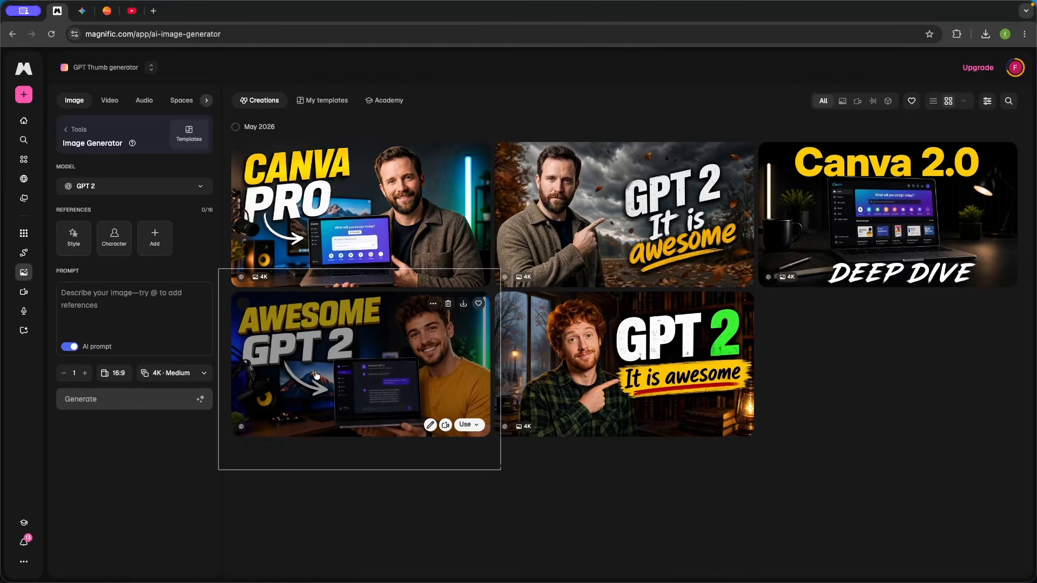
# Using the "AWESOME GPT 2" thumbnail and 03 ref.jpeg as references, generate a version replacing the man, swapping the laptop for a tablet, and removing text and arrow
pyautogui.moveTo(341, 358); pyautogui.dragTo(149, 242)
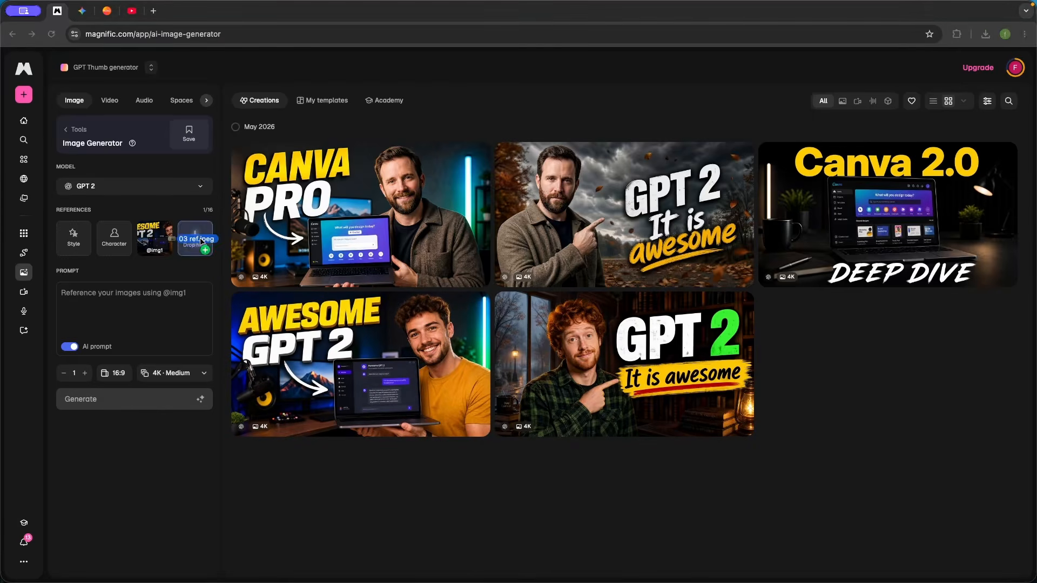
pyautogui.moveTo(199, 237); pyautogui.dragTo(199, 237)
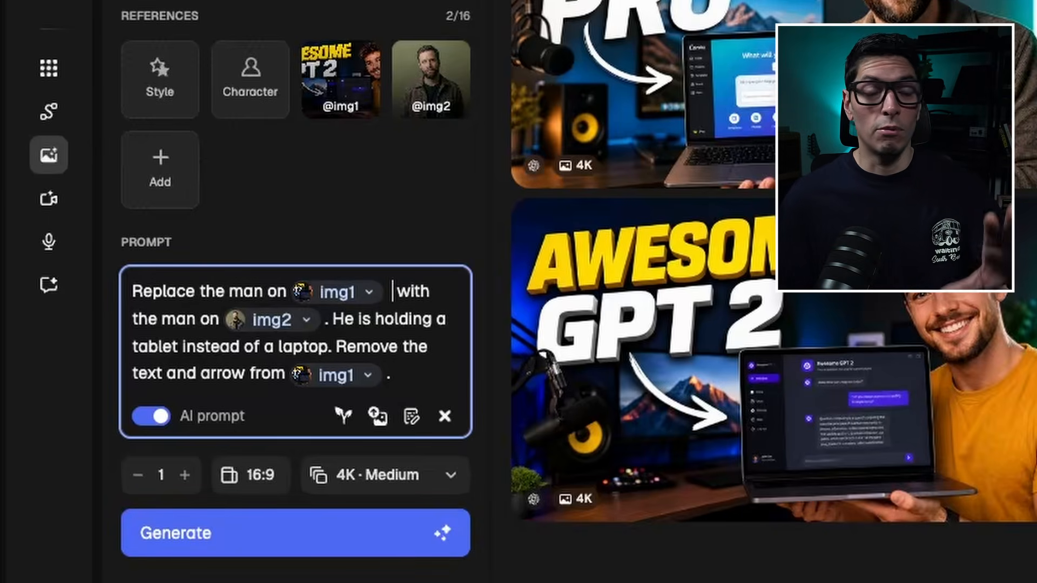
pyautogui.click(257, 545)
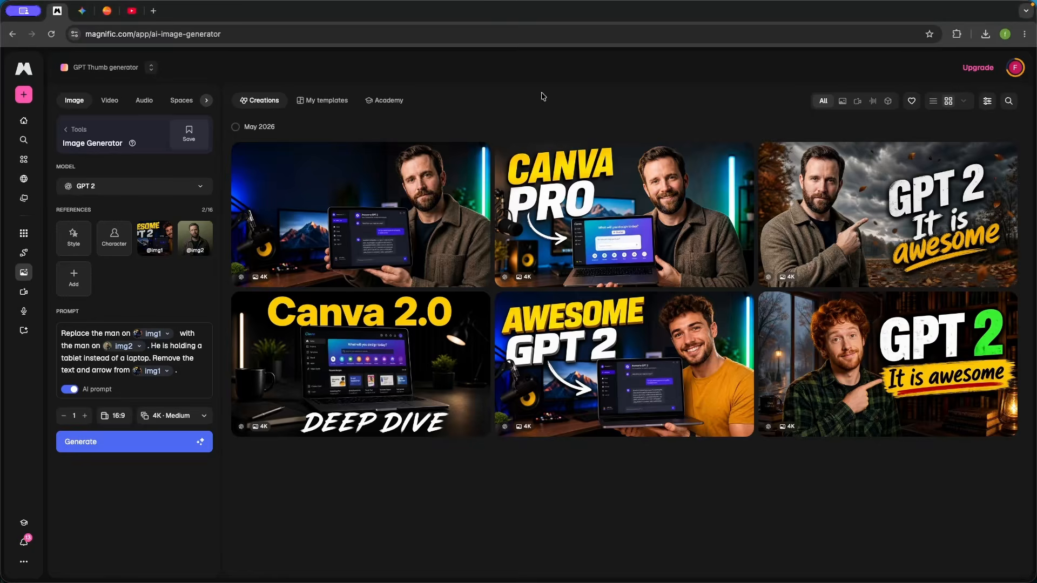
pyautogui.click(375, 241)
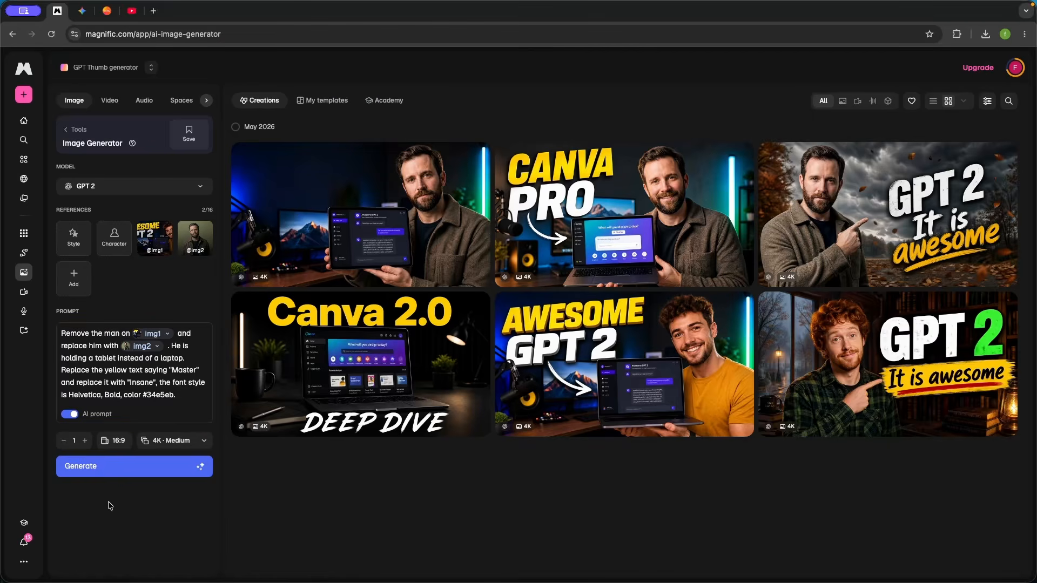
# Generate a version replacing the man with img2 holding a tablet and yellow "Master" with "Insane" in Helvetica Bold, color #34e5eb
pyautogui.click(259, 564)
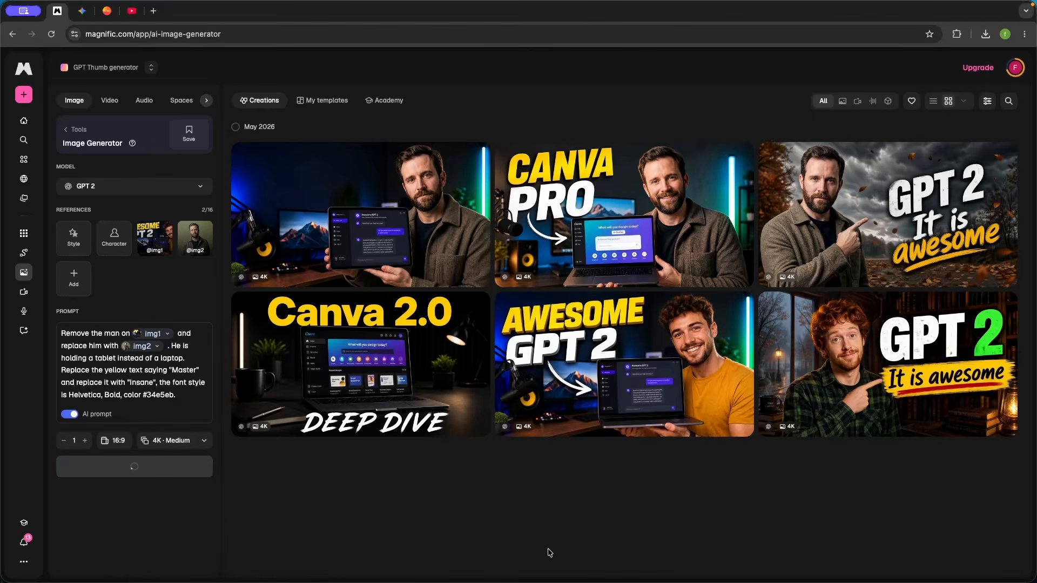